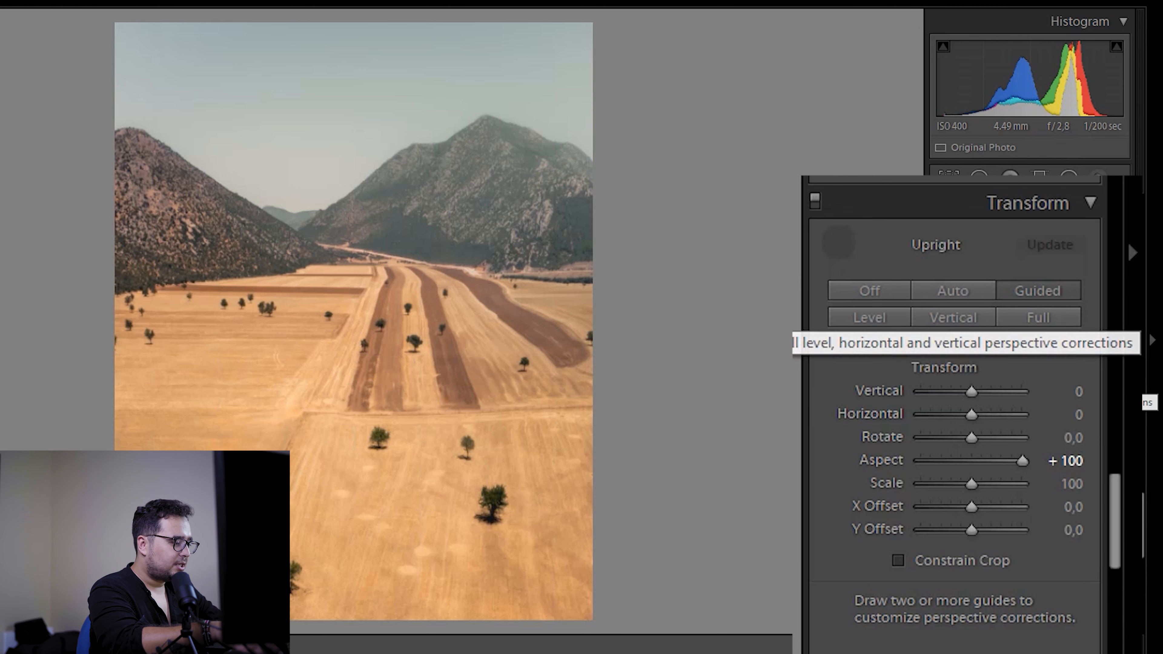
Step: Try the mountain photo's Aspect transform at -100, then set it back to +100
{"action": "left_click_drag", "start_coordinate": [1022, 461], "coordinate": [920, 461]}
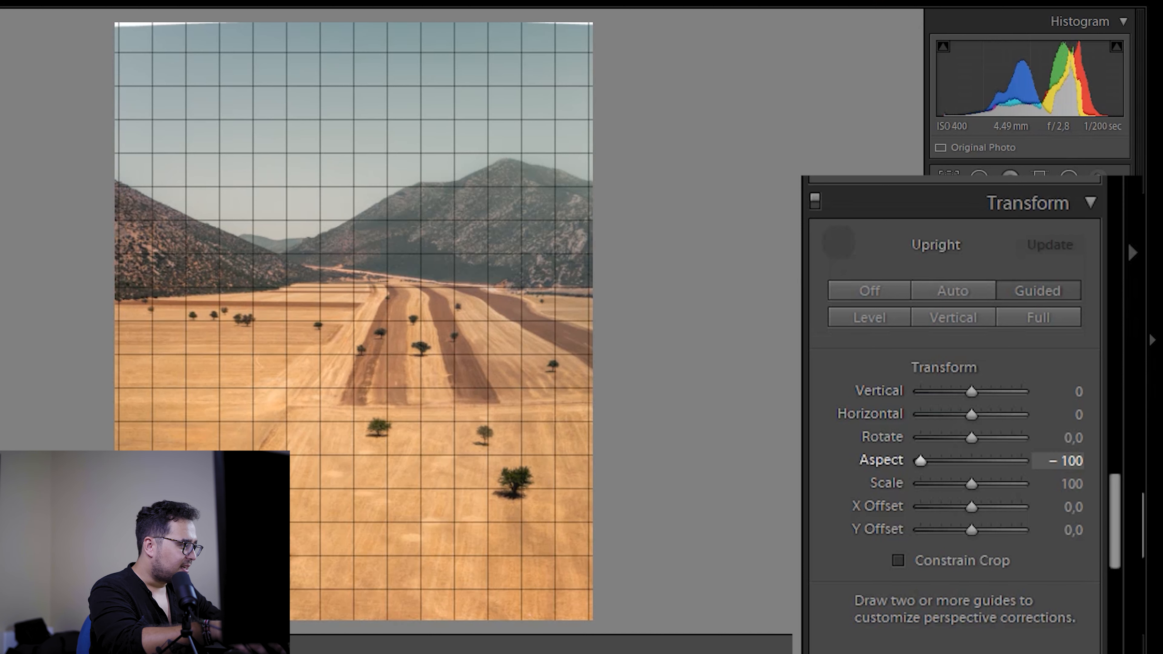
{"action": "left_click_drag", "start_coordinate": [921, 461], "coordinate": [1023, 461]}
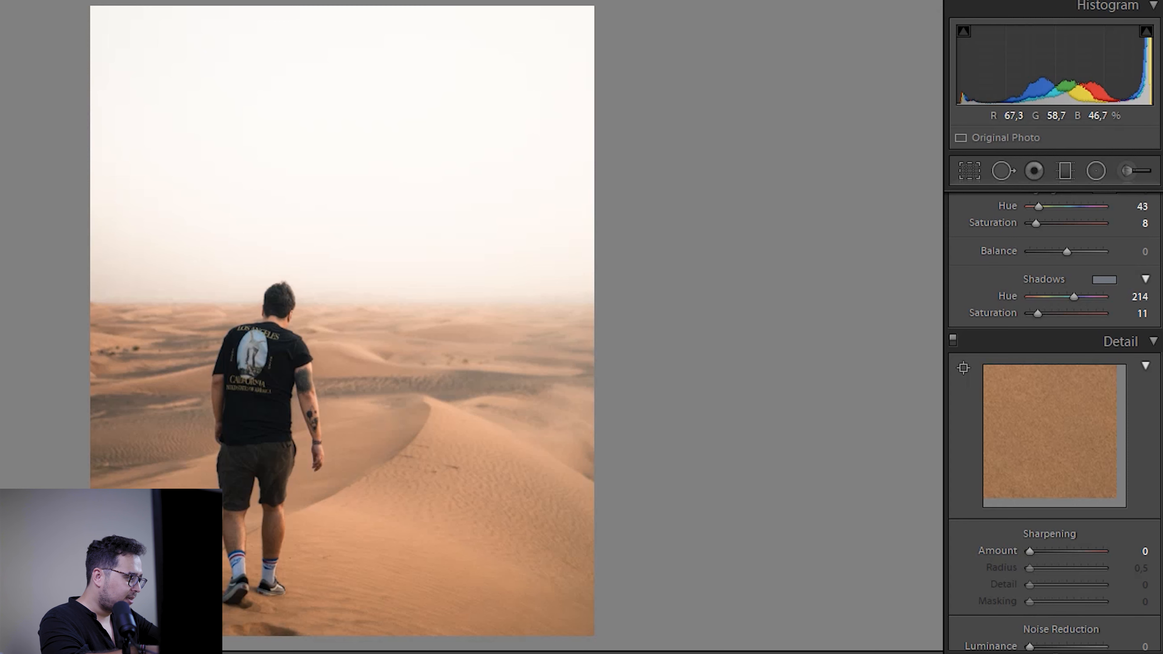
{"action": "scroll", "coordinate": [1053, 412], "scroll_direction": "up", "scroll_amount": 10}
{"action": "scroll", "coordinate": [1053, 412], "scroll_direction": "down", "scroll_amount": 10}
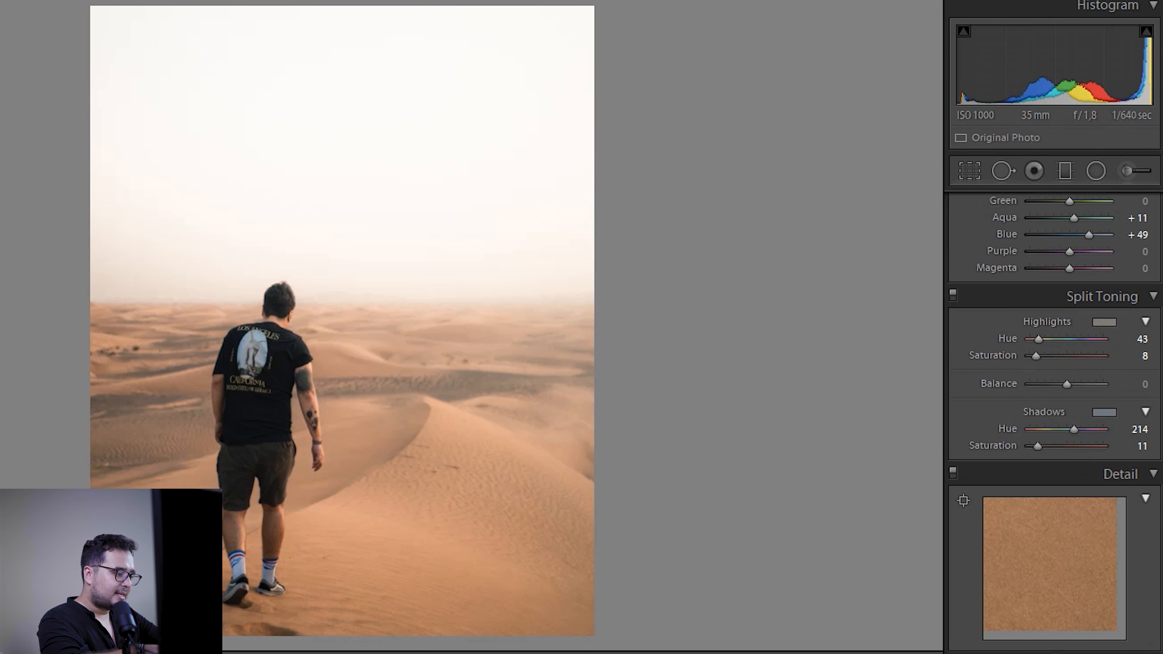
{"action": "scroll", "coordinate": [1053, 412], "scroll_direction": "down", "scroll_amount": 5}
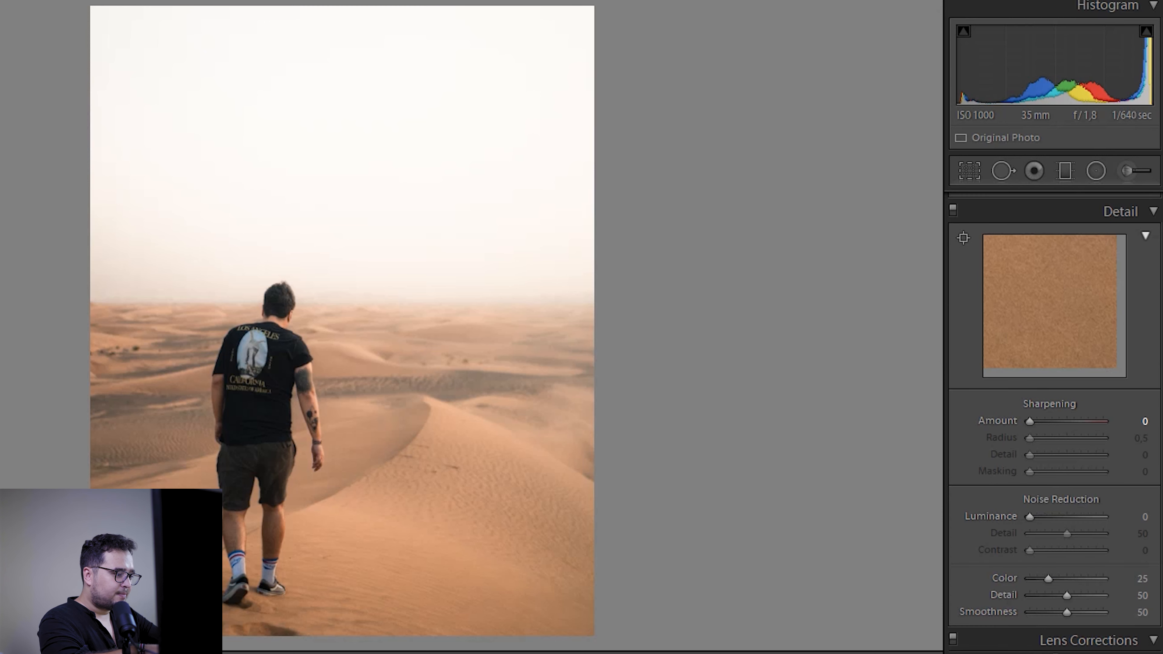
{"action": "scroll", "coordinate": [1117, 494], "scroll_direction": "down", "scroll_amount": 10}
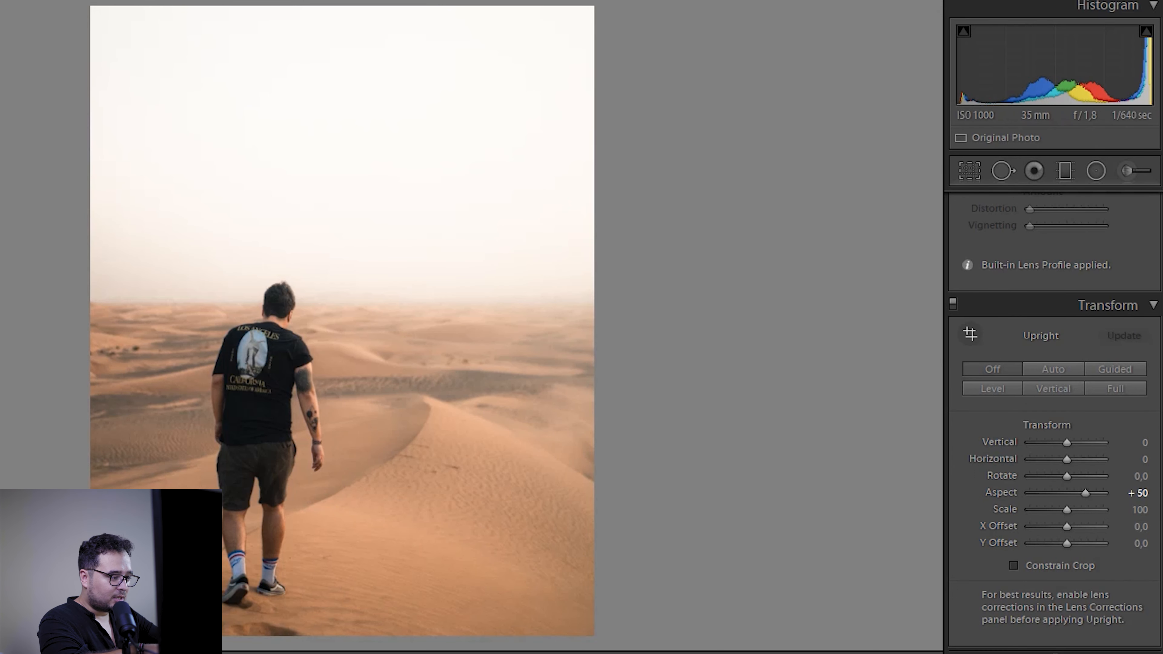
{"action": "scroll", "coordinate": [1053, 412], "scroll_direction": "up", "scroll_amount": 10}
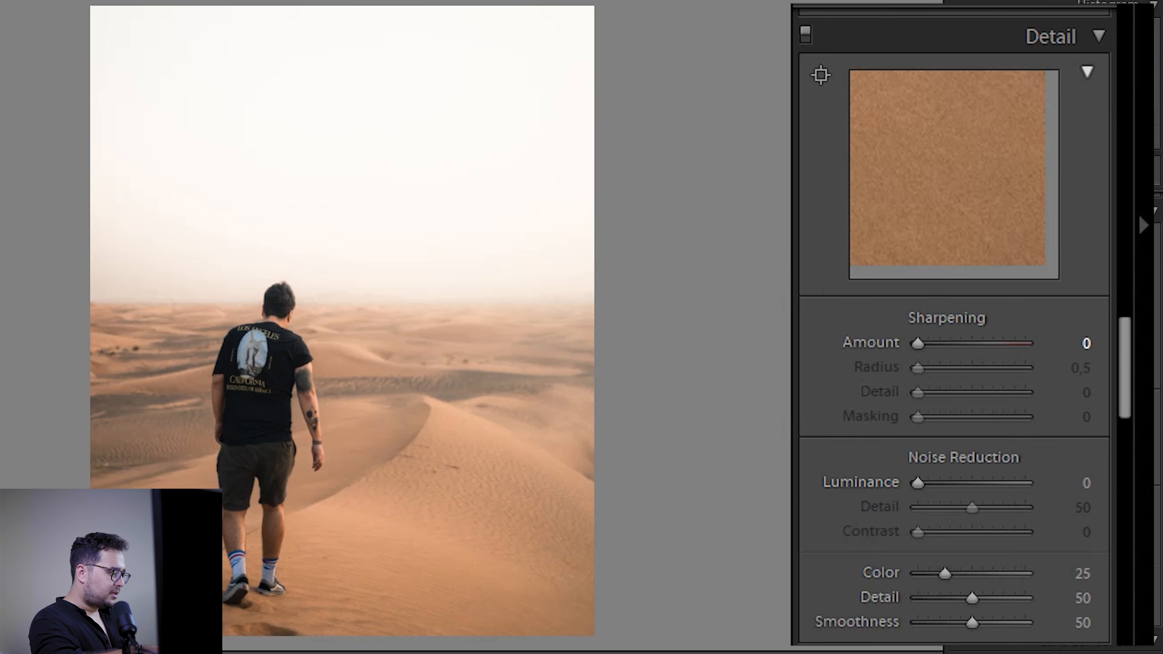
Step: Try a luminance noise reduction of 64 and compare the tattooed arm up close with the full photo
{"action": "left_click", "coordinate": [388, 499]}
{"action": "left_click", "coordinate": [388, 500]}
{"action": "left_click", "coordinate": [321, 416]}
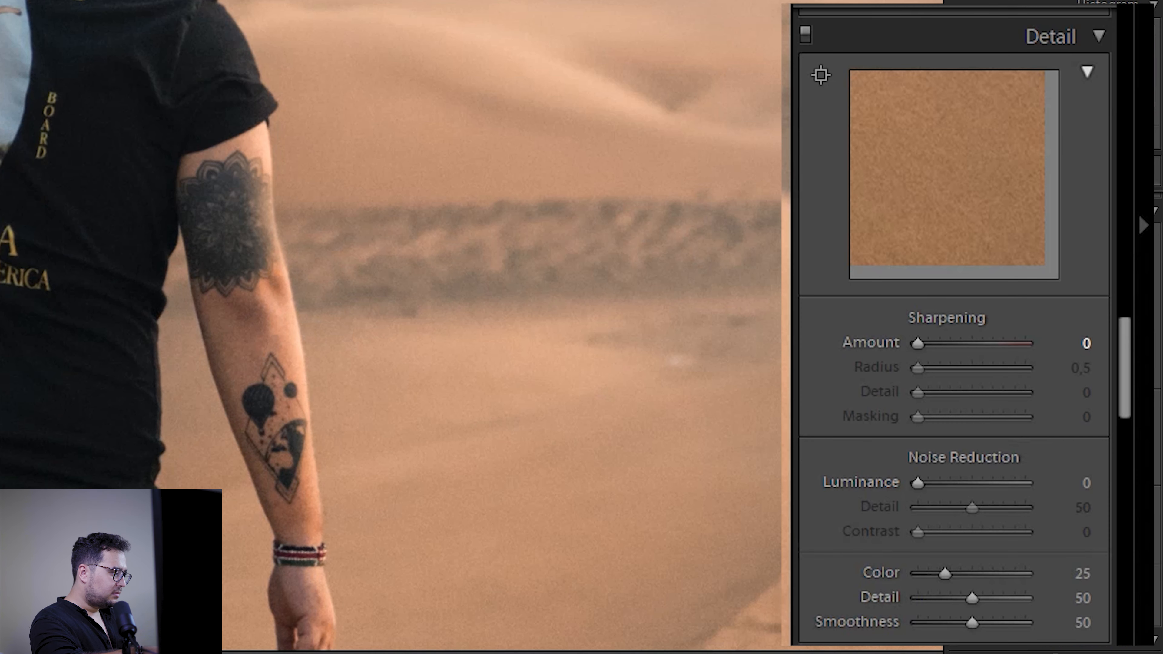
{"action": "left_click", "coordinate": [326, 433]}
{"action": "left_click", "coordinate": [258, 355]}
{"action": "left_click", "coordinate": [259, 362]}
{"action": "left_click", "coordinate": [260, 395]}
{"action": "left_click_drag", "start_coordinate": [260, 394], "coordinate": [206, 248]}
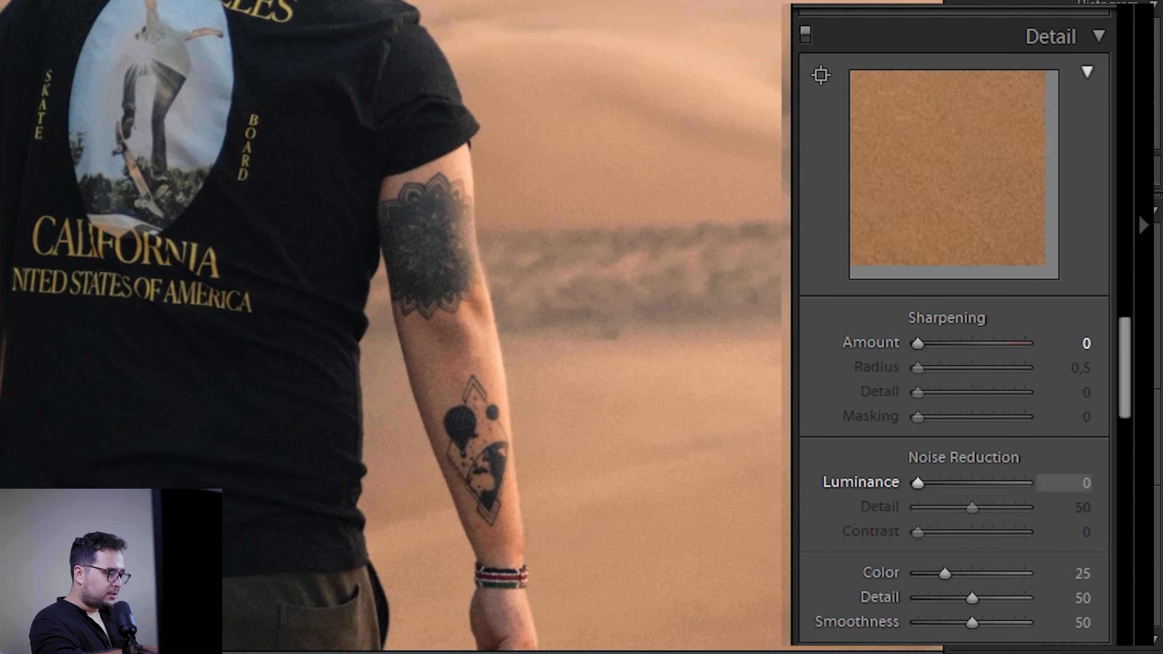
{"action": "mouse_move", "coordinate": [918, 484]}
{"action": "left_mouse_down"}
{"action": "mouse_move", "coordinate": [1001, 484]}
{"action": "mouse_move", "coordinate": [987, 484]}
{"action": "left_mouse_up"}
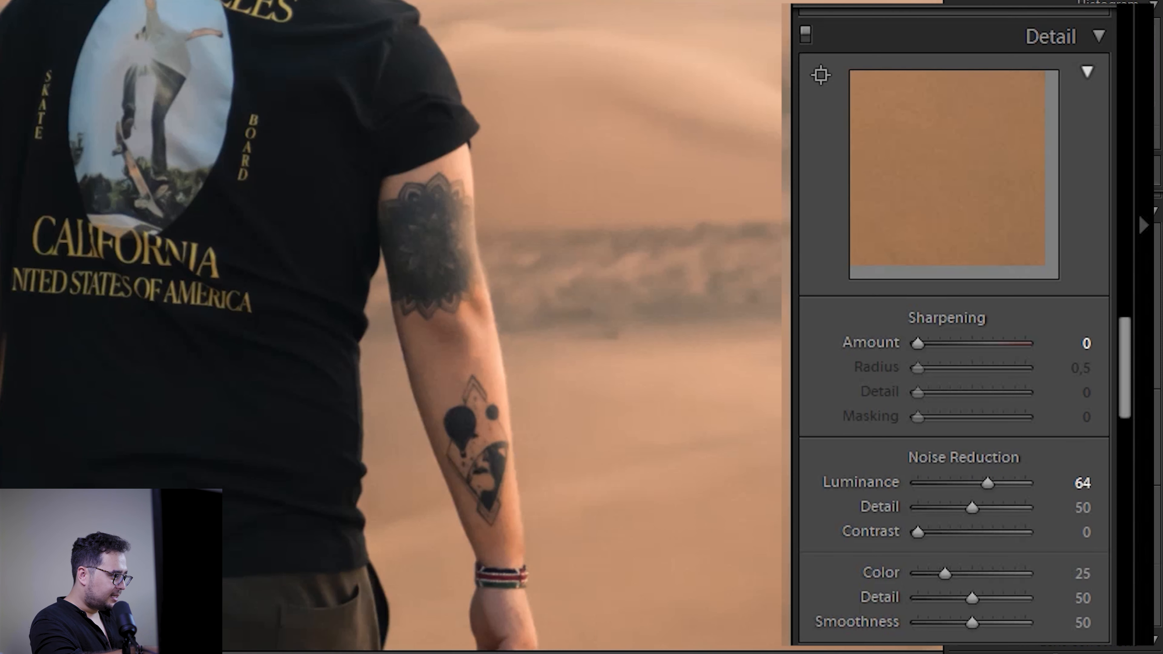
{"action": "key", "text": "z"}
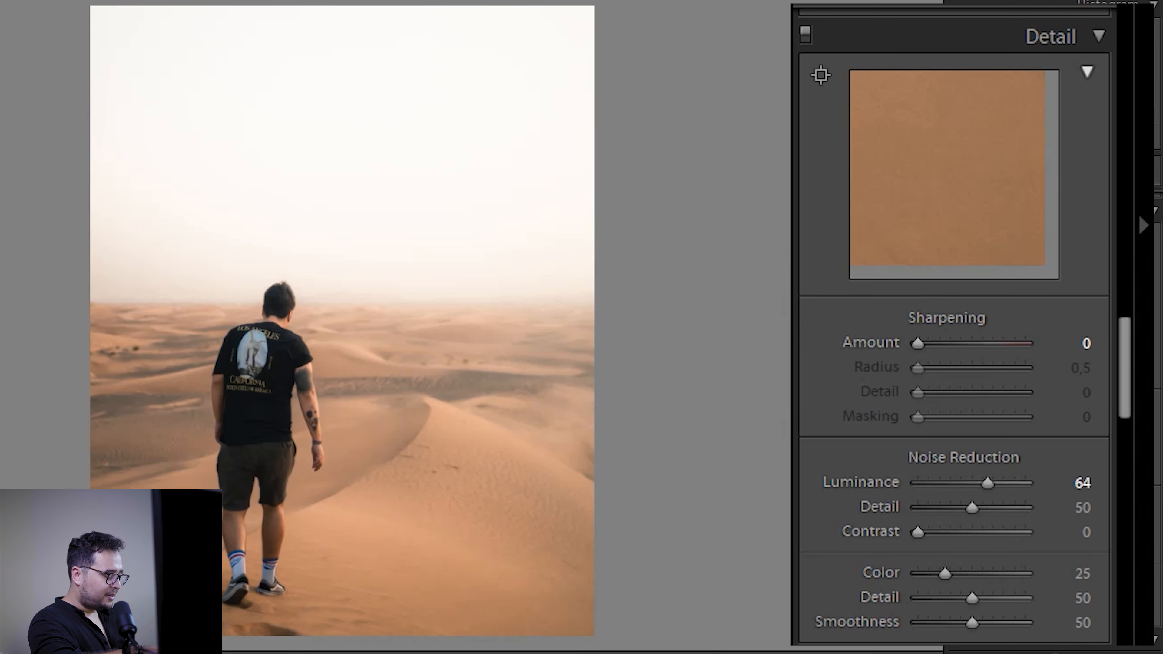
{"action": "key", "text": "z"}
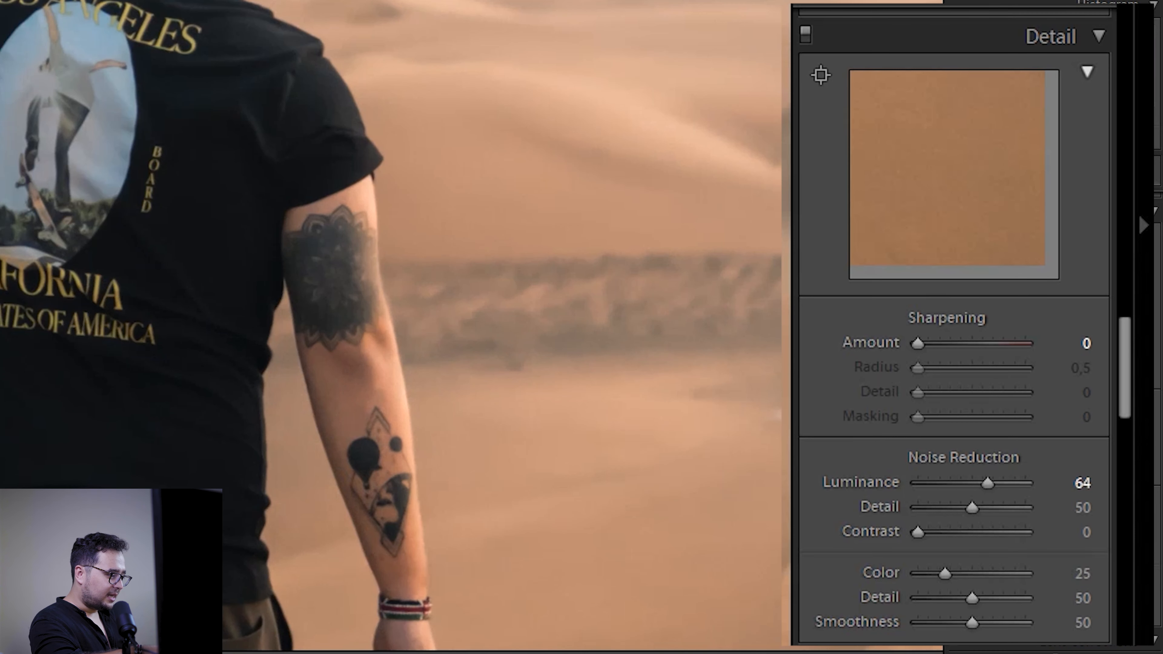
Step: Reset the luminance noise reduction to 0 and return to the full photo
{"action": "mouse_move", "coordinate": [918, 532]}
{"action": "left_mouse_down"}
{"action": "mouse_move", "coordinate": [1006, 532]}
{"action": "mouse_move", "coordinate": [918, 533]}
{"action": "left_mouse_up"}
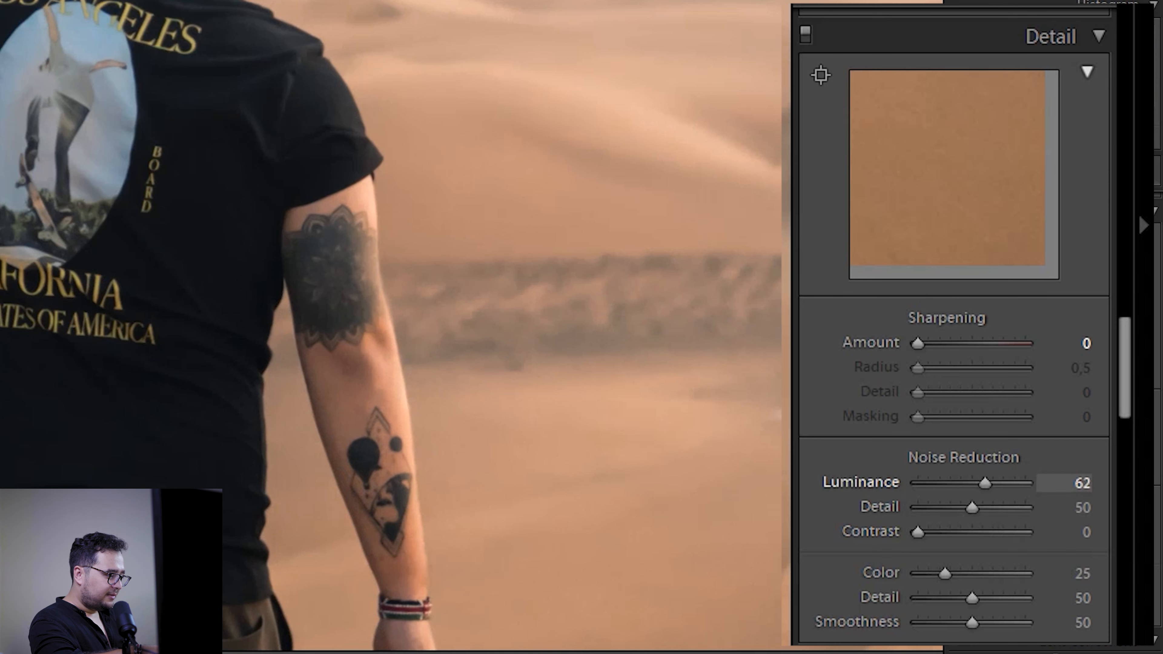
{"action": "left_click_drag", "start_coordinate": [987, 483], "coordinate": [918, 484]}
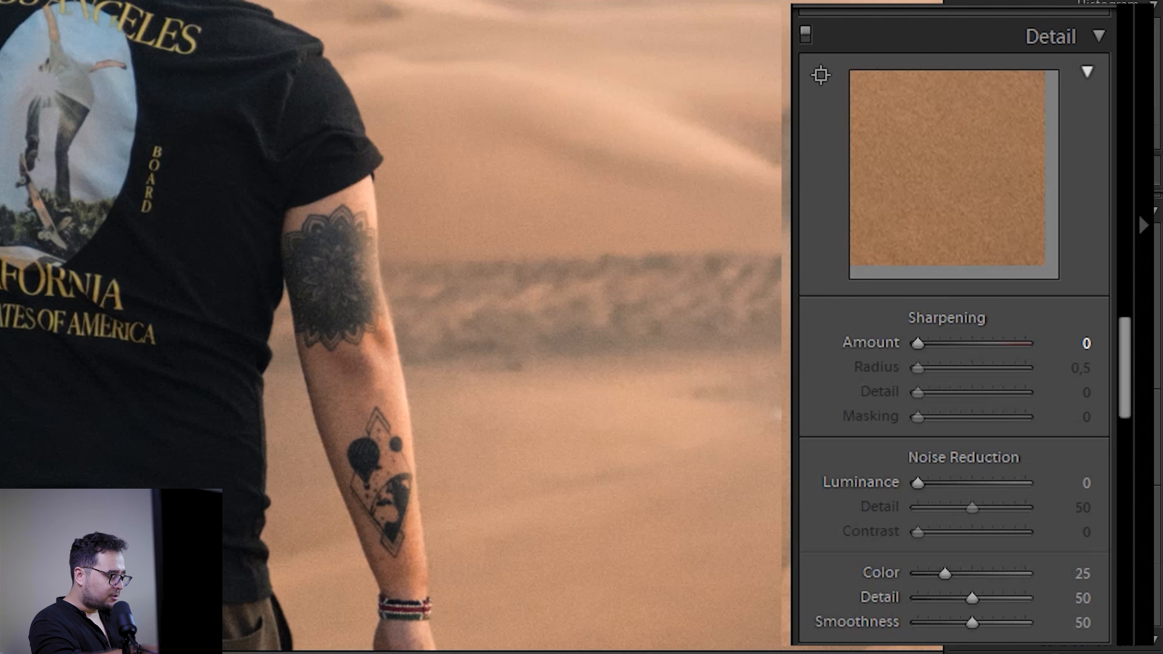
{"action": "key", "text": "z"}
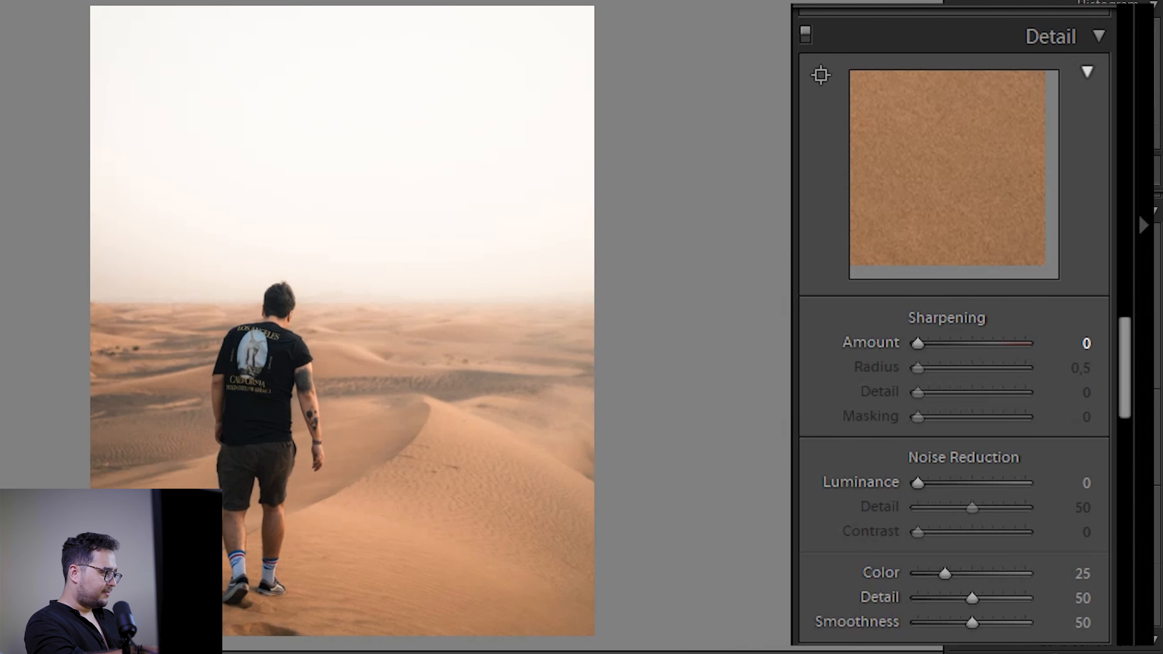
Step: Target the Detail preview at the balloon tattoo on the man's forearm
{"action": "key", "text": "z"}
{"action": "left_click_drag", "start_coordinate": [389, 348], "coordinate": [513, 217]}
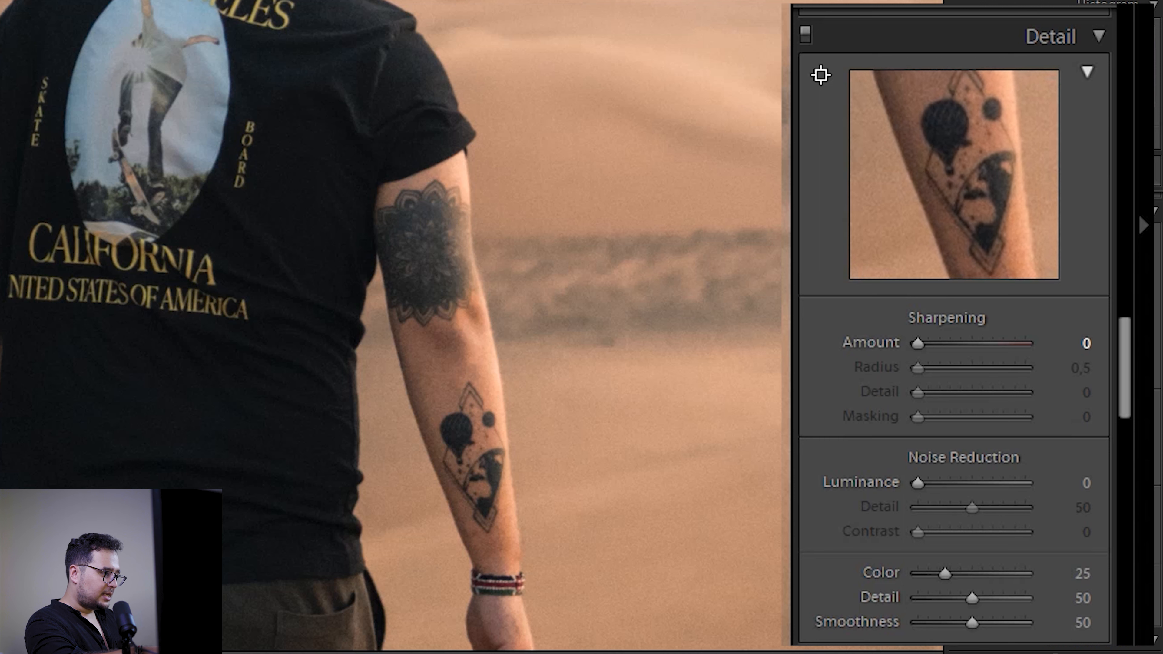
{"action": "left_click", "coordinate": [462, 460]}
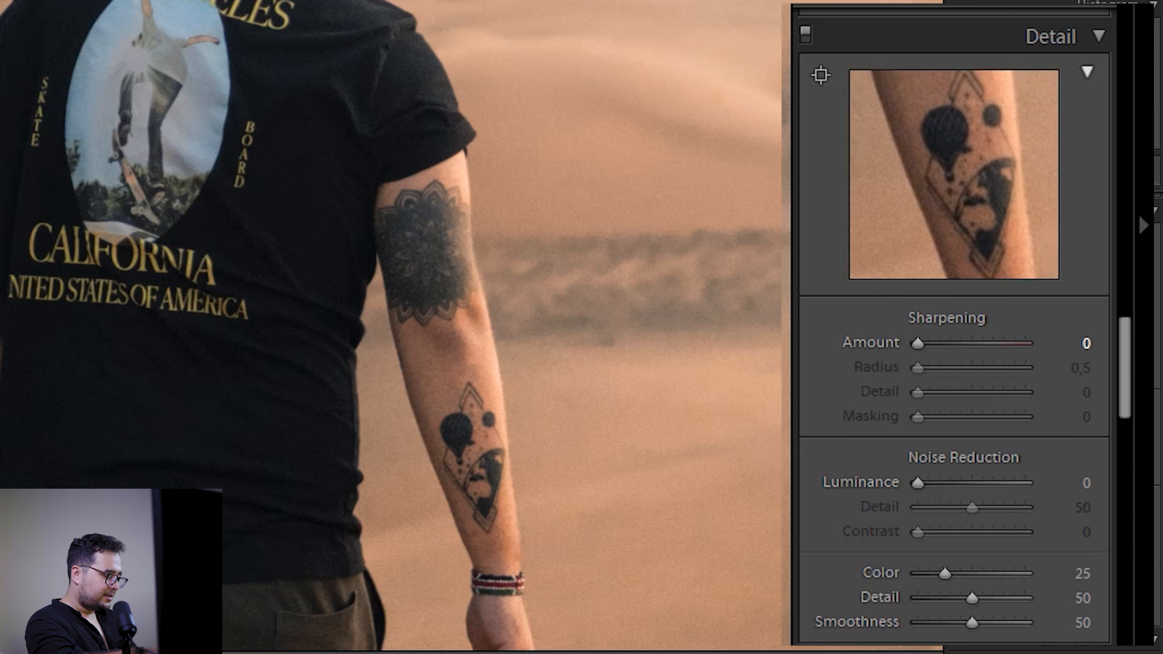
Step: Try extreme sharpening with Amount 150, Radius 3,0 and Detail 100
{"action": "left_click_drag", "start_coordinate": [918, 343], "coordinate": [947, 343]}
{"action": "left_click_drag", "start_coordinate": [999, 343], "coordinate": [1026, 344]}
{"action": "left_click_drag", "start_coordinate": [918, 368], "coordinate": [1026, 368]}
{"action": "left_click_drag", "start_coordinate": [918, 393], "coordinate": [1027, 392]}
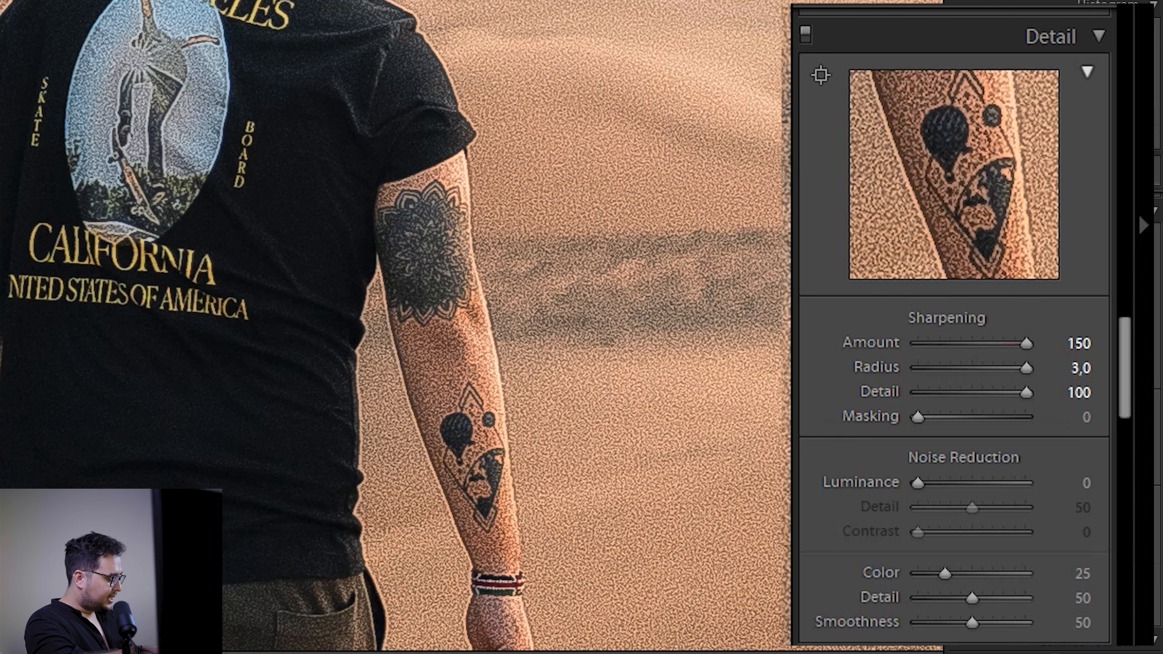
Step: Reduce the sharpening to Amount 20, Radius 1,8 and Detail 42
{"action": "left_click_drag", "start_coordinate": [1026, 393], "coordinate": [936, 393]}
{"action": "left_click_drag", "start_coordinate": [1026, 369], "coordinate": [948, 368]}
{"action": "left_click_drag", "start_coordinate": [1026, 343], "coordinate": [917, 343]}
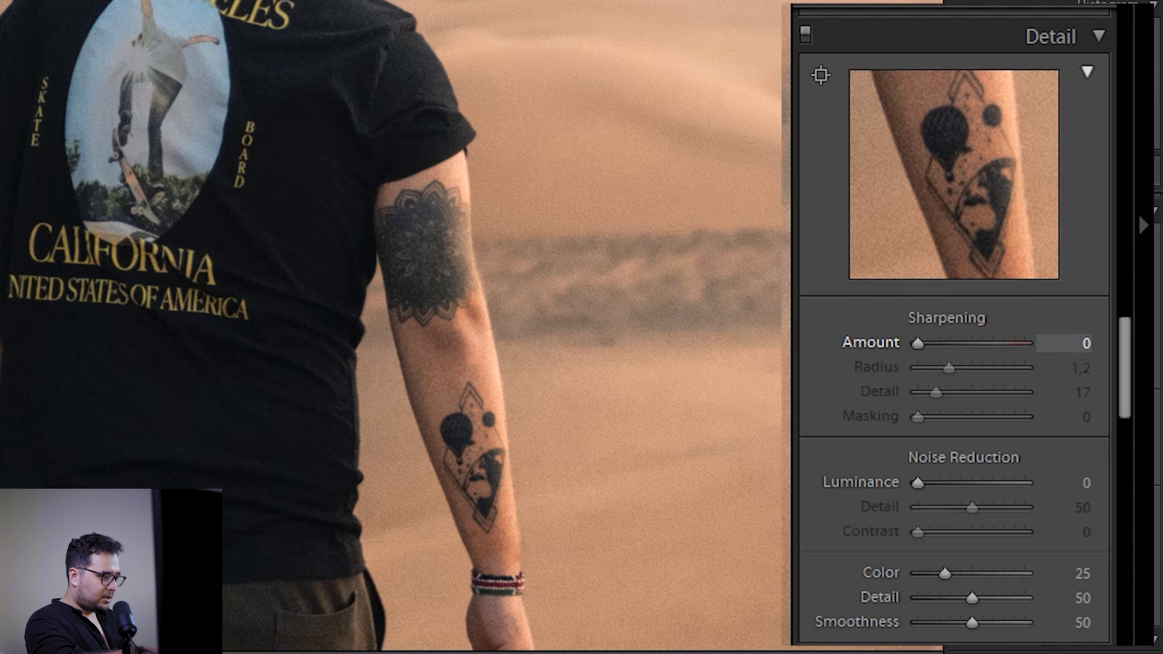
{"action": "left_click_drag", "start_coordinate": [918, 343], "coordinate": [932, 343]}
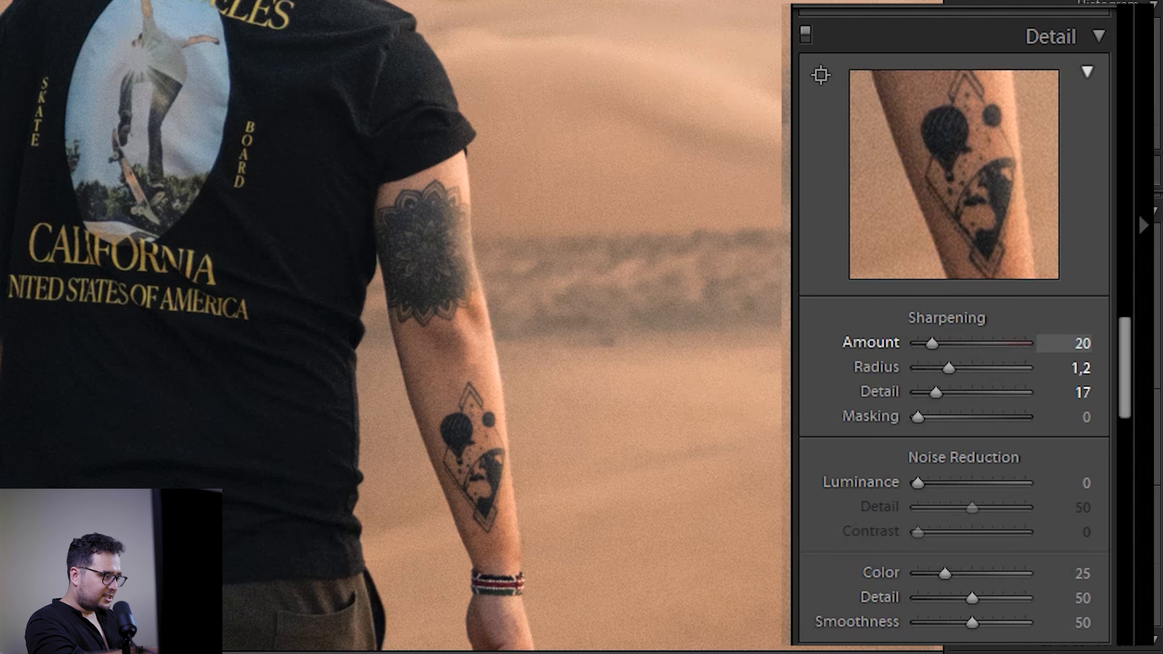
{"action": "left_click_drag", "start_coordinate": [948, 368], "coordinate": [963, 393]}
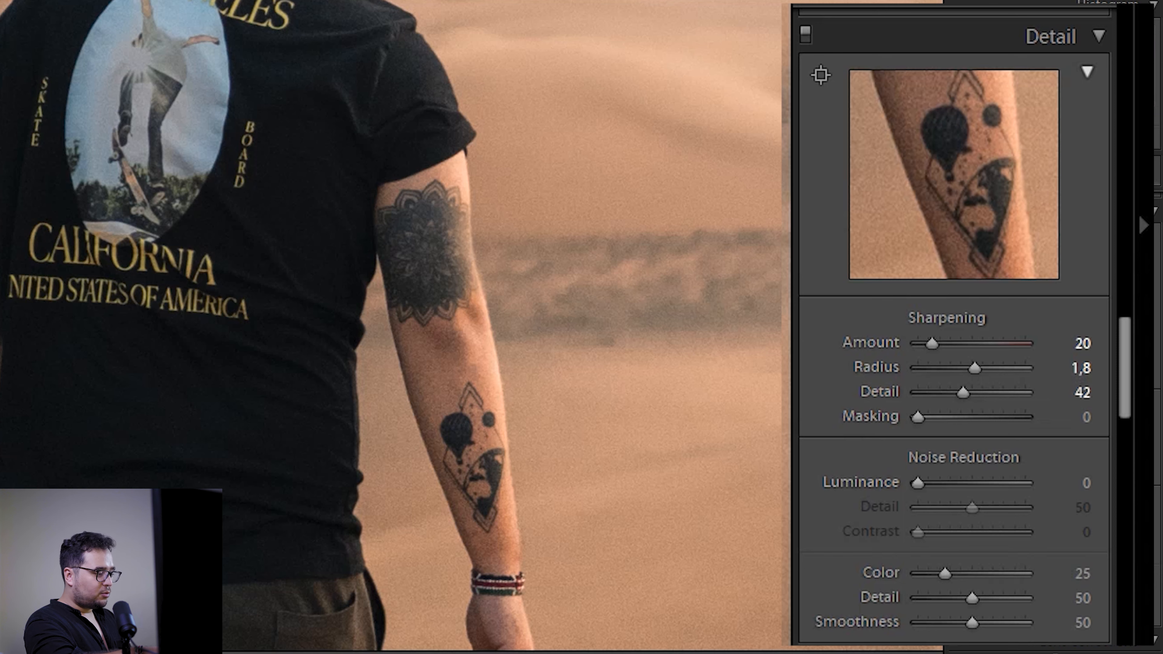
Step: Set the sharpening Masking to 85 using the black-and-white mask preview on the full photo, limiting sharpening to the man's edges
{"action": "key", "text": "alt"}
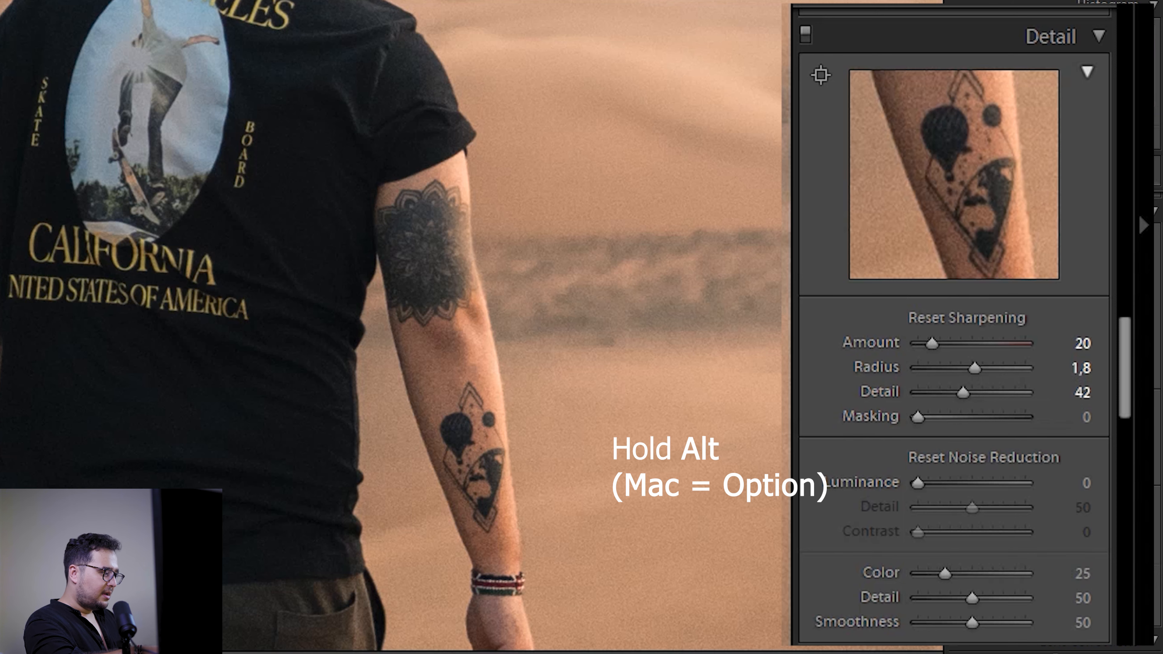
{"action": "key", "text": "z"}
{"action": "key", "text": "alt"}
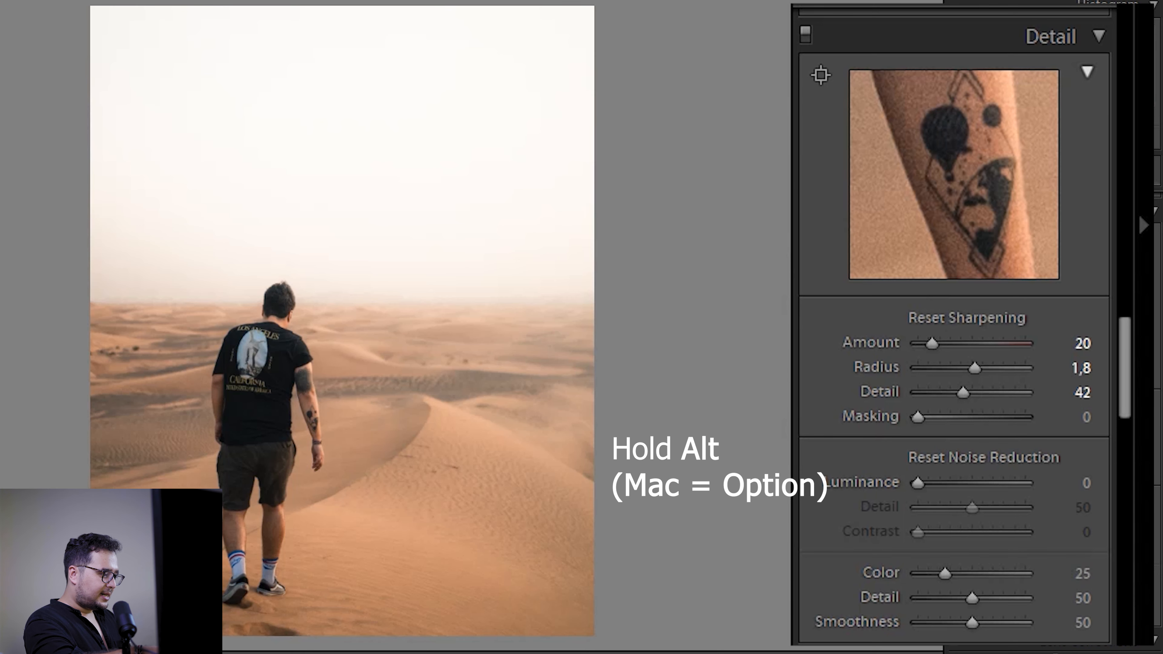
{"action": "left_click_drag", "start_coordinate": [918, 417], "coordinate": [918, 416]}
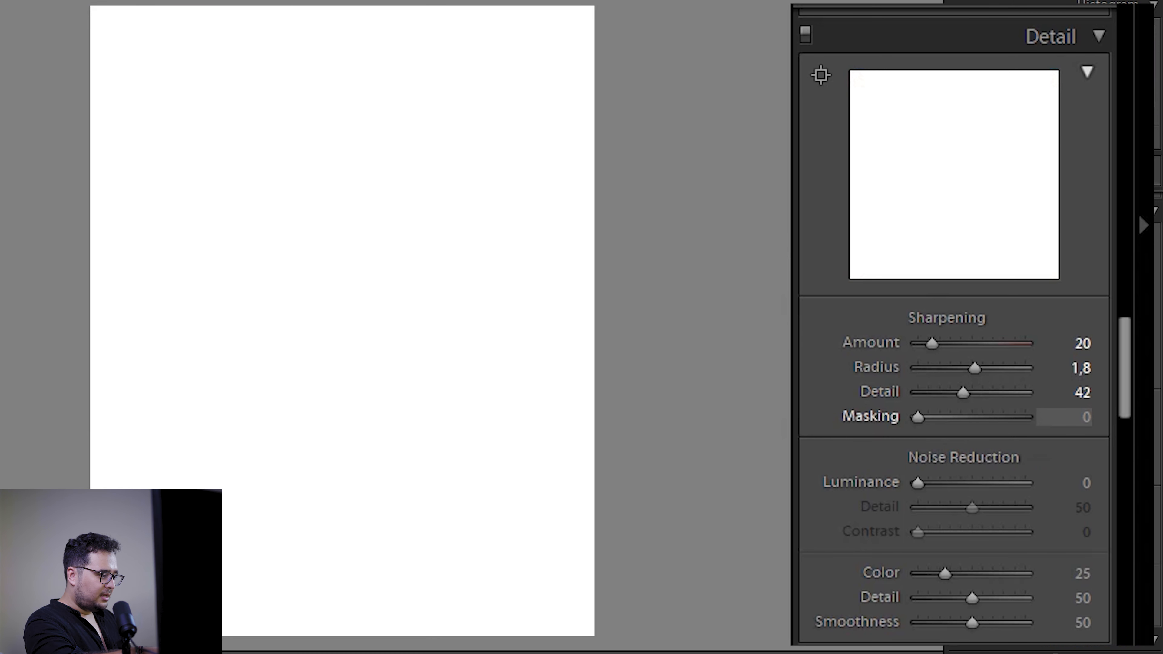
{"action": "left_click_drag", "start_coordinate": [918, 417], "coordinate": [930, 417]}
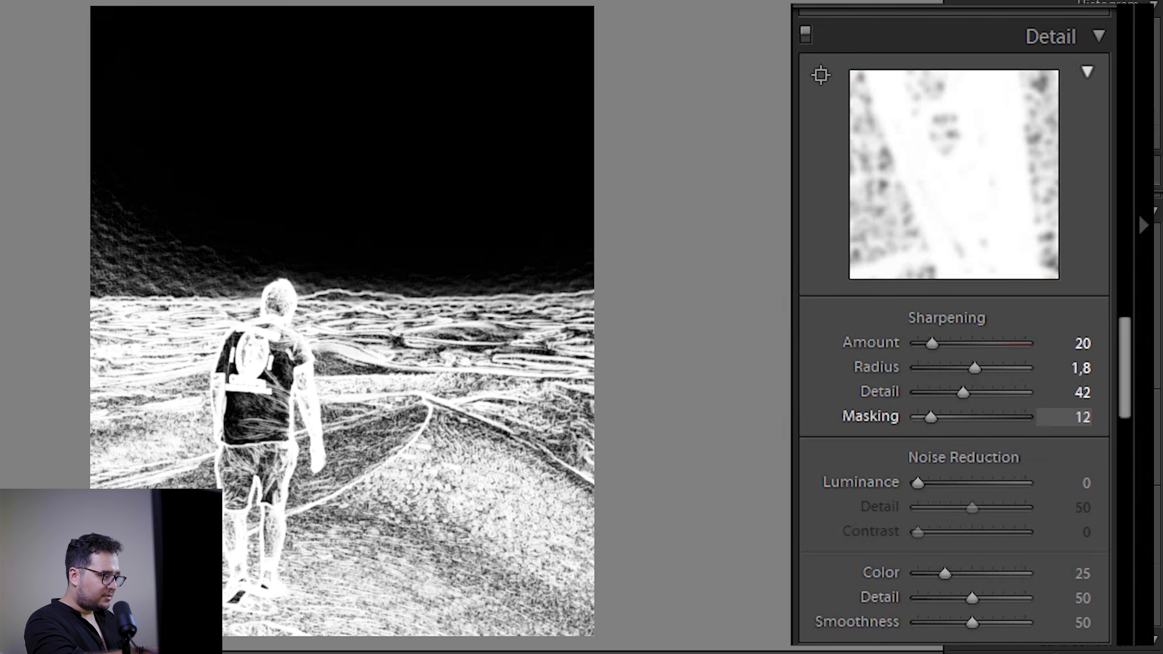
{"action": "left_click_drag", "start_coordinate": [930, 416], "coordinate": [1010, 416]}
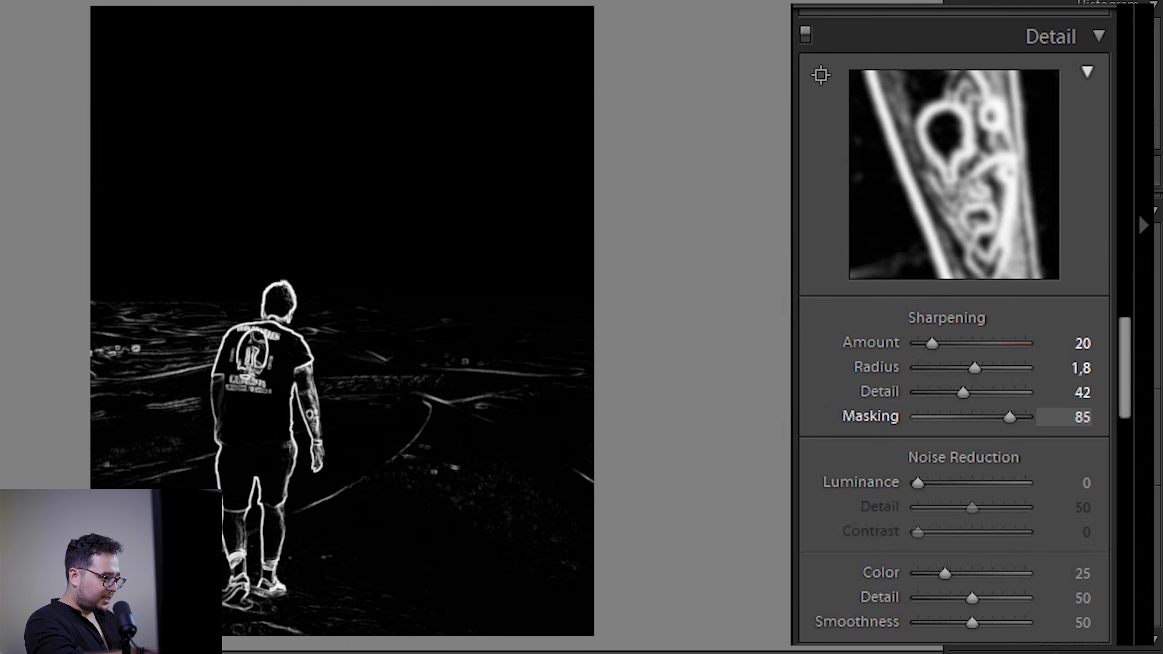
{"action": "left_click_drag", "start_coordinate": [1010, 416], "coordinate": [1010, 417]}
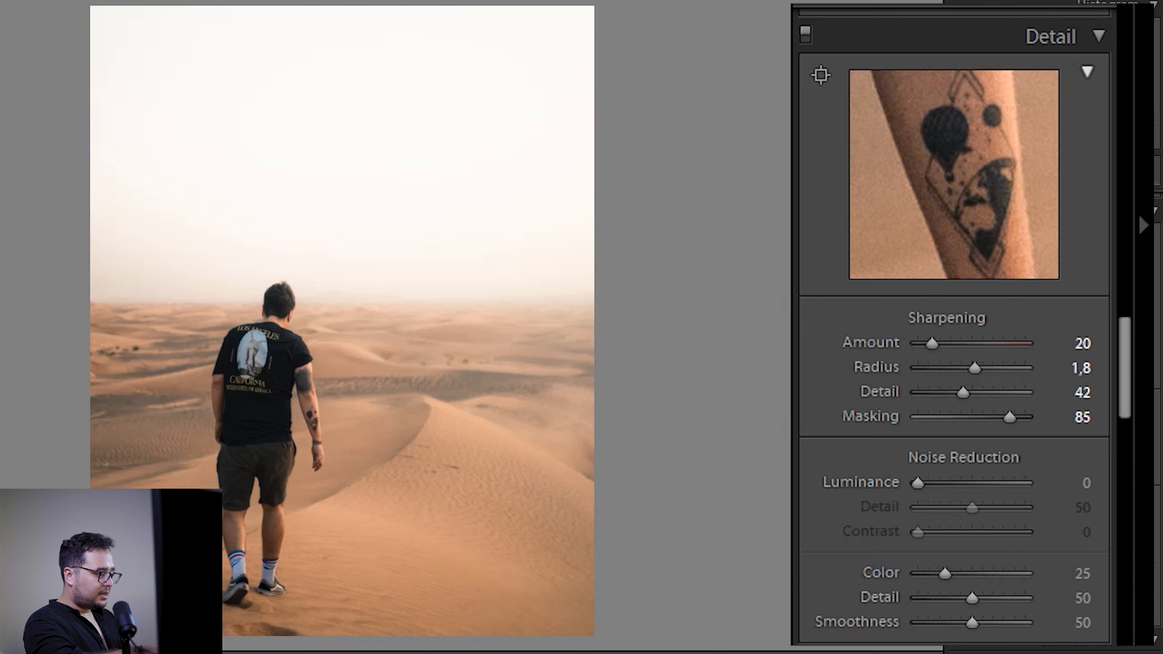
Step: Set the luminance noise reduction to 24 and inspect the tattooed arm up close
{"action": "left_click_drag", "start_coordinate": [918, 483], "coordinate": [943, 483]}
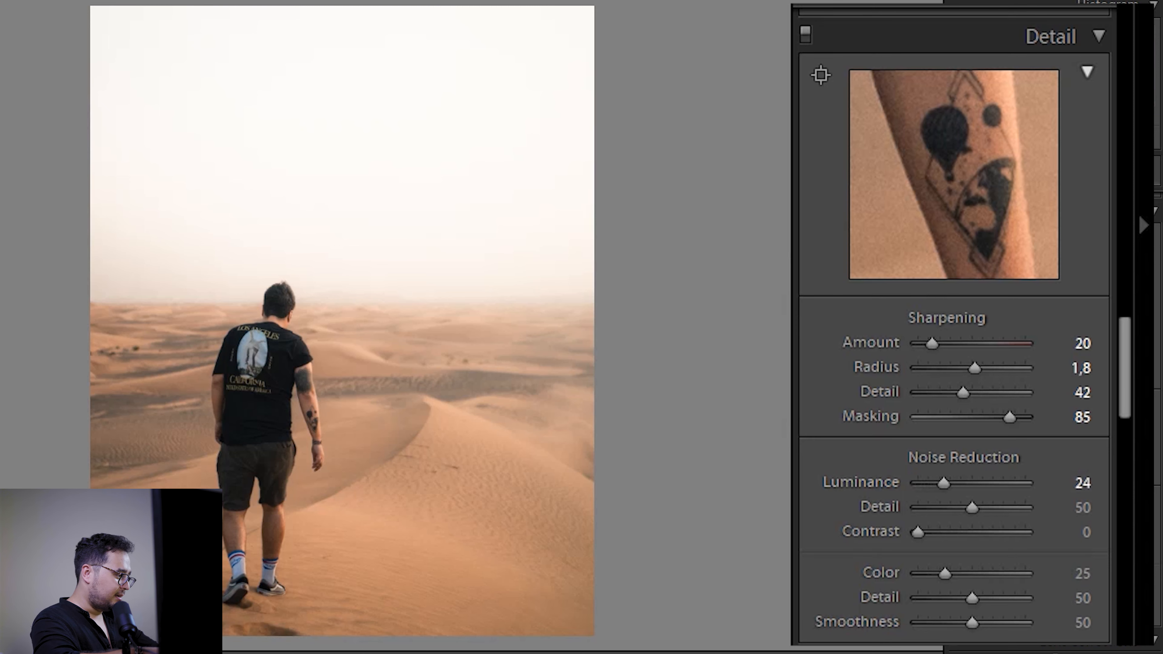
{"action": "left_click", "coordinate": [305, 409]}
{"action": "left_click_drag", "start_coordinate": [306, 409], "coordinate": [375, 392]}
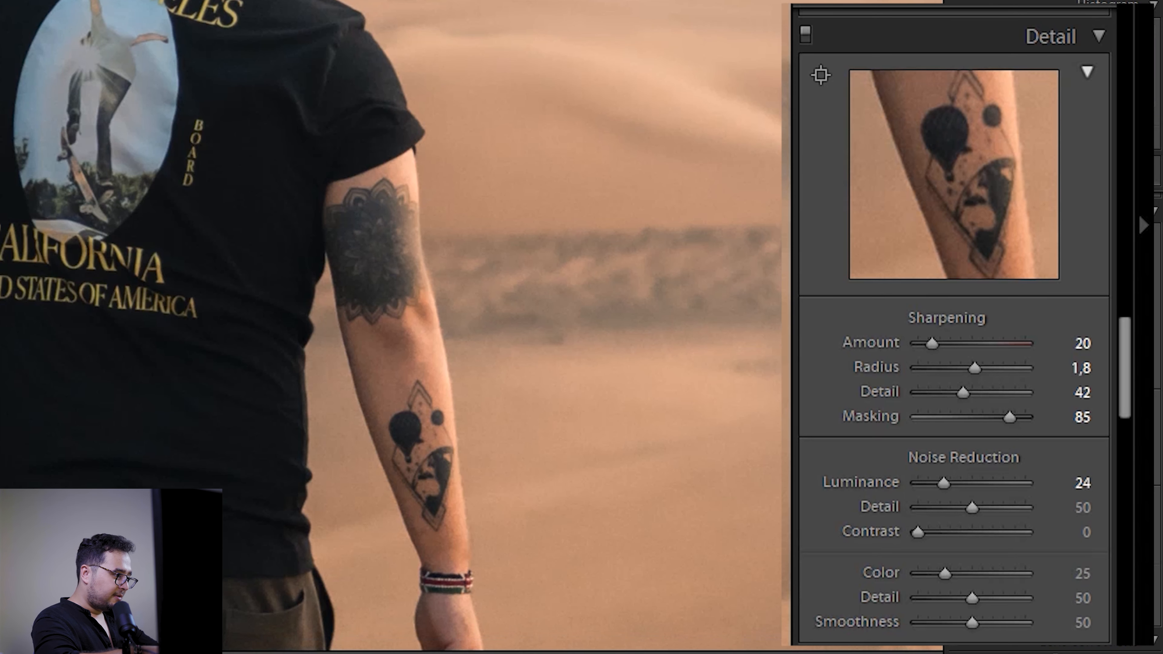
Step: Compare the photo with the Detail adjustments turned off and on, then return to the full photo
{"action": "left_click", "coordinate": [806, 35]}
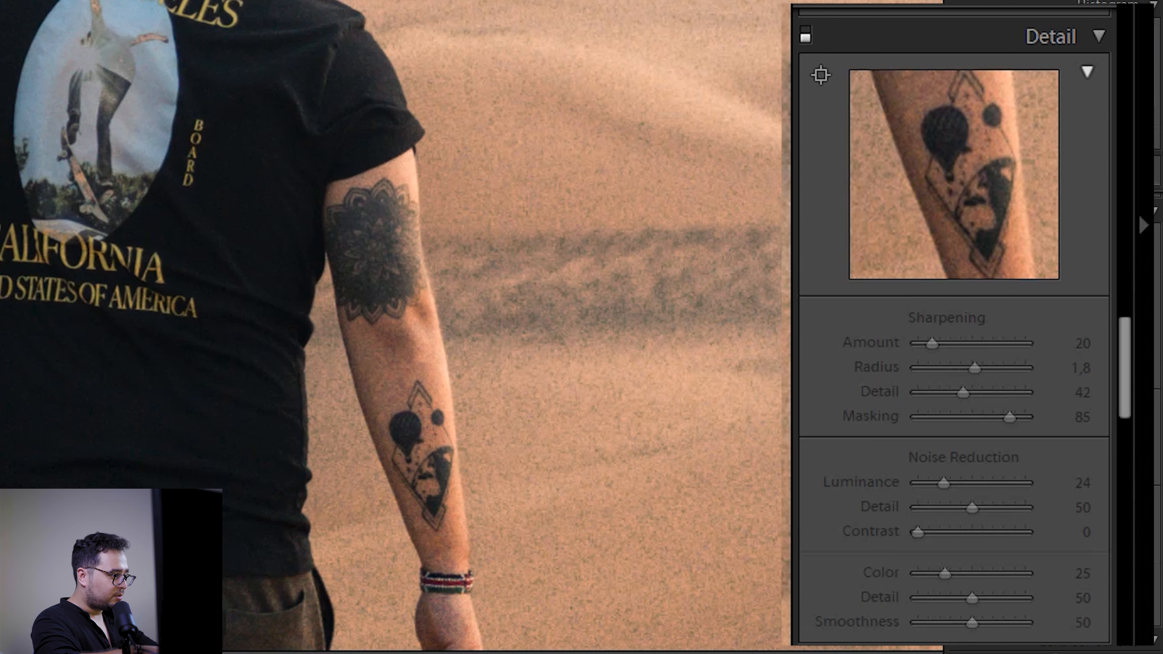
{"action": "left_click", "coordinate": [806, 35]}
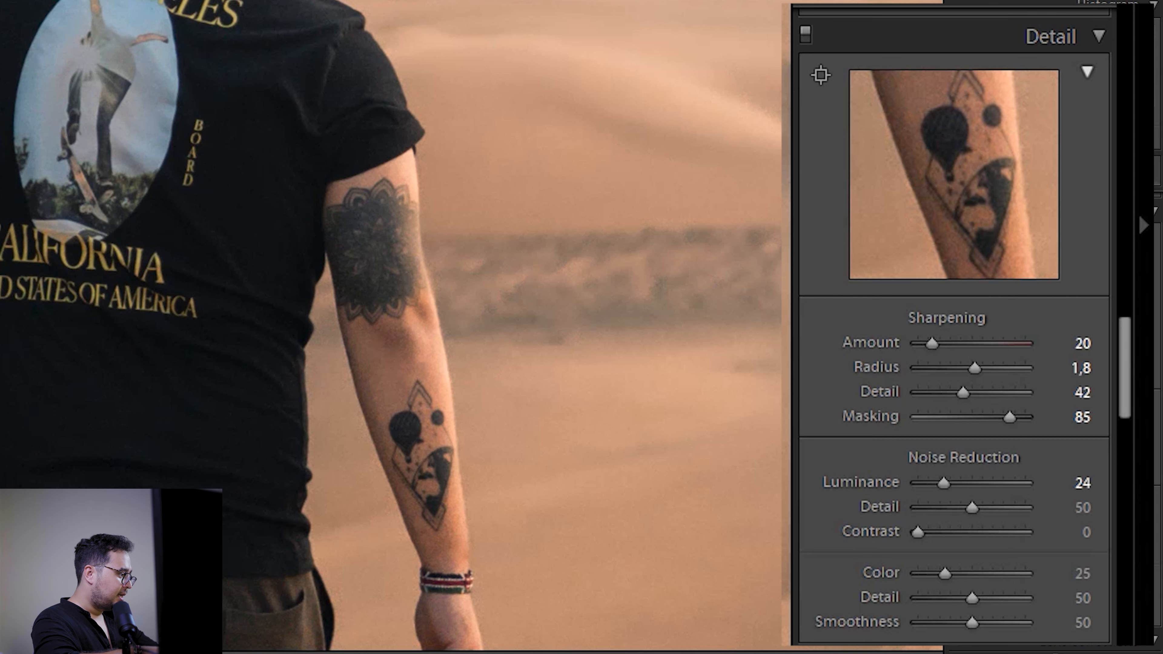
{"action": "key", "text": "z"}
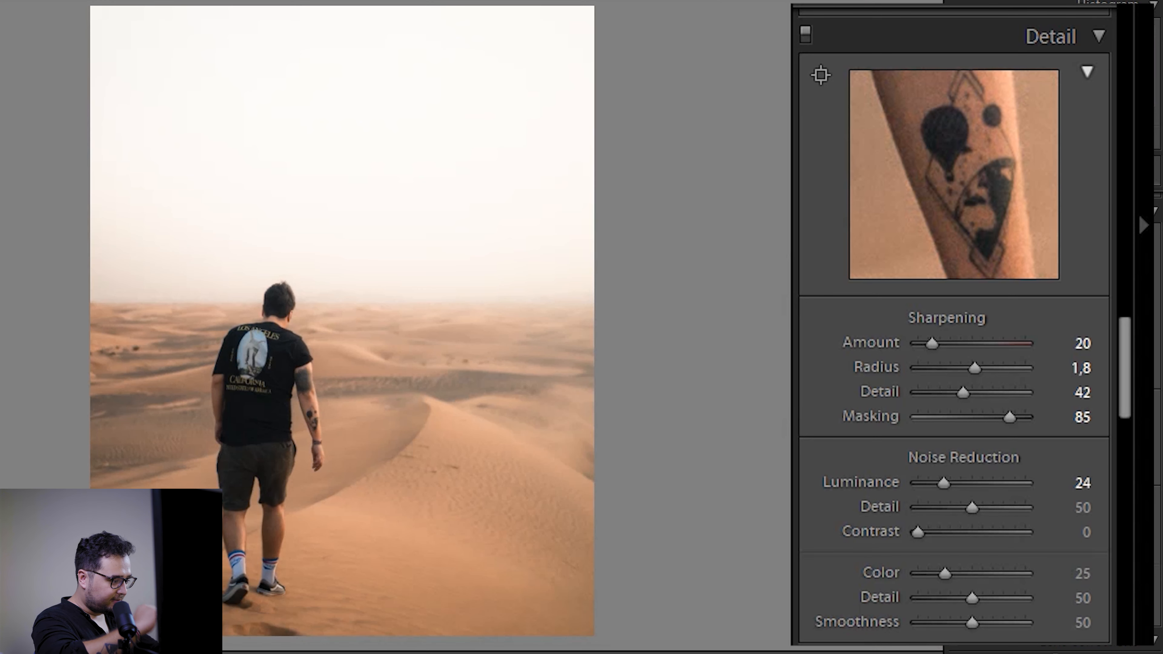